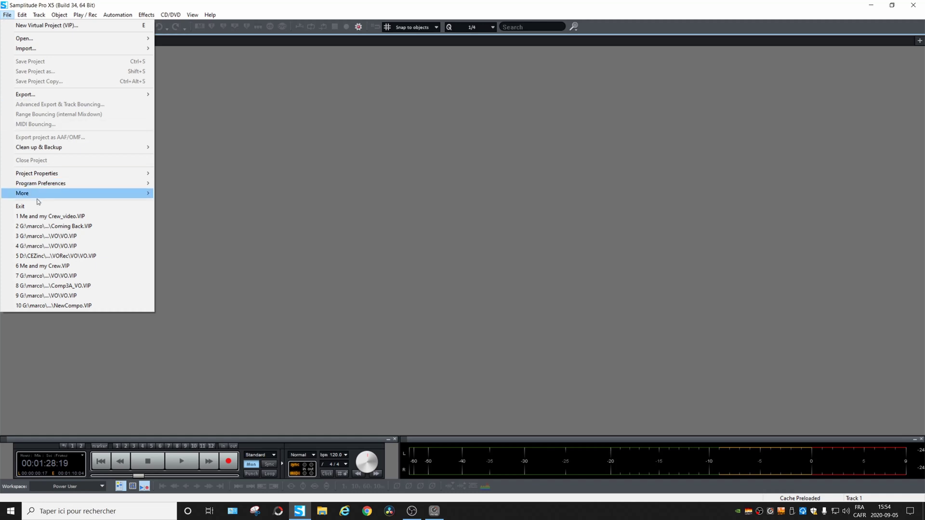
Load Me and my Crew_video.VIP from the File menu's recent-files list.
click(48, 216)
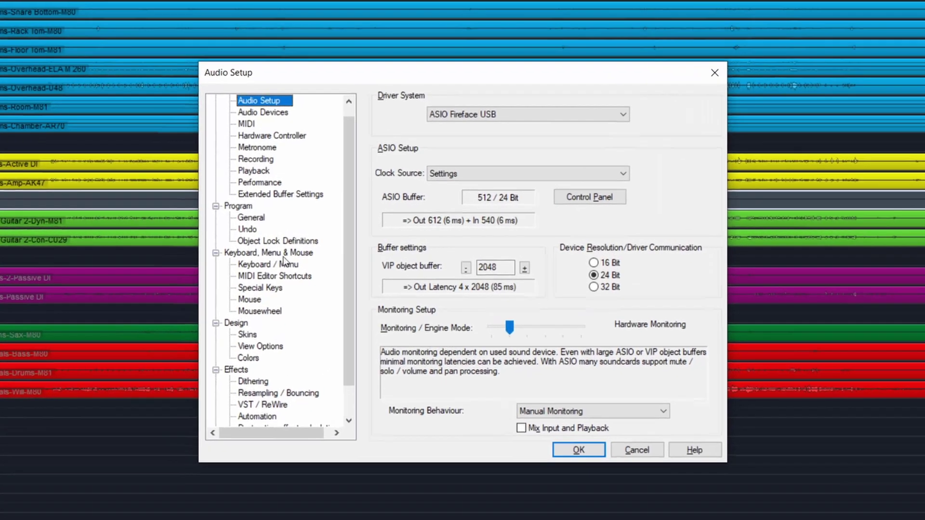
scroll(354, 296, down, 1)
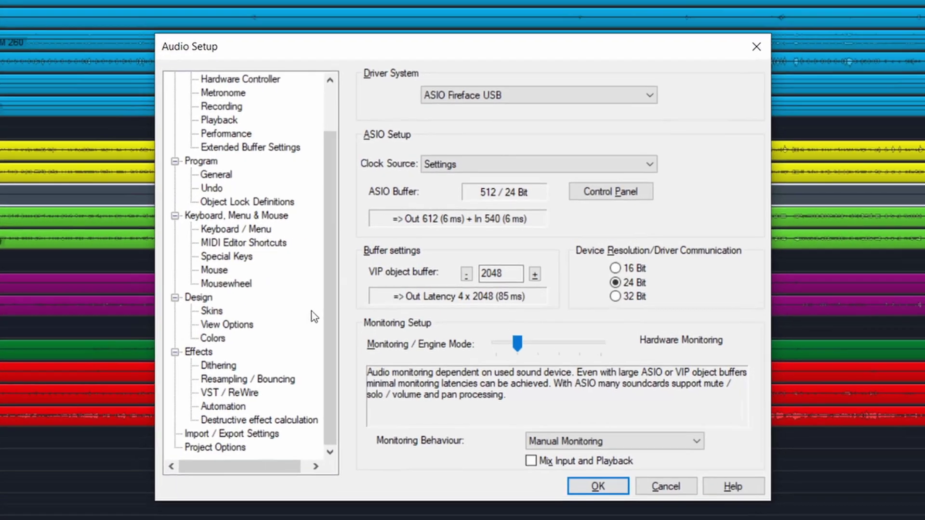
click(195, 464)
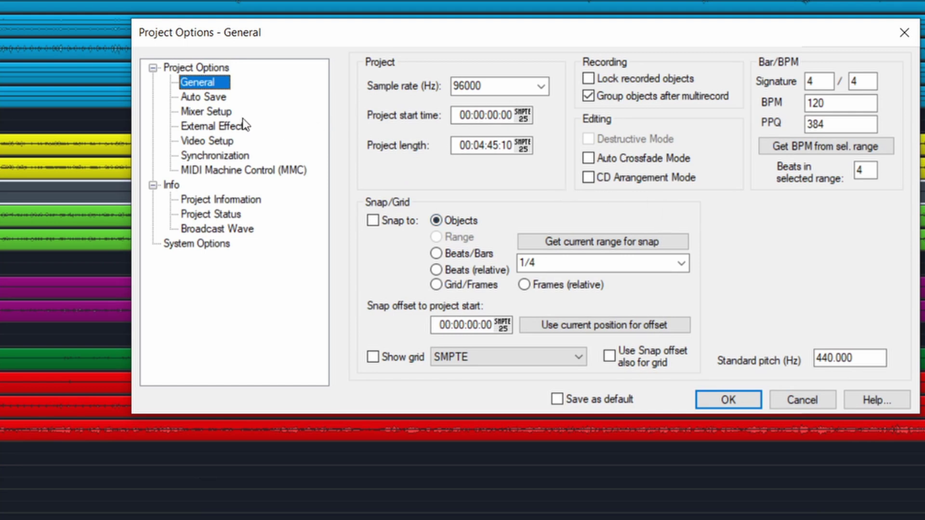
click(227, 126)
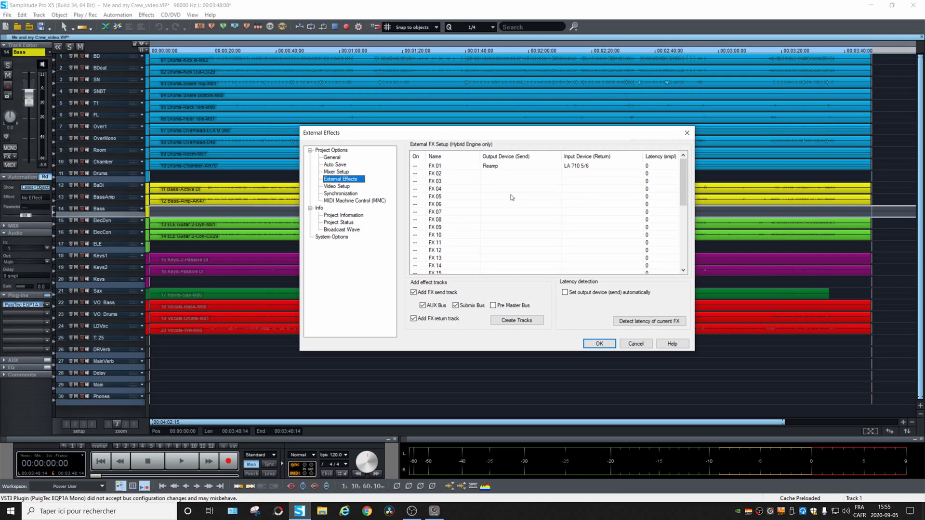
click(634, 343)
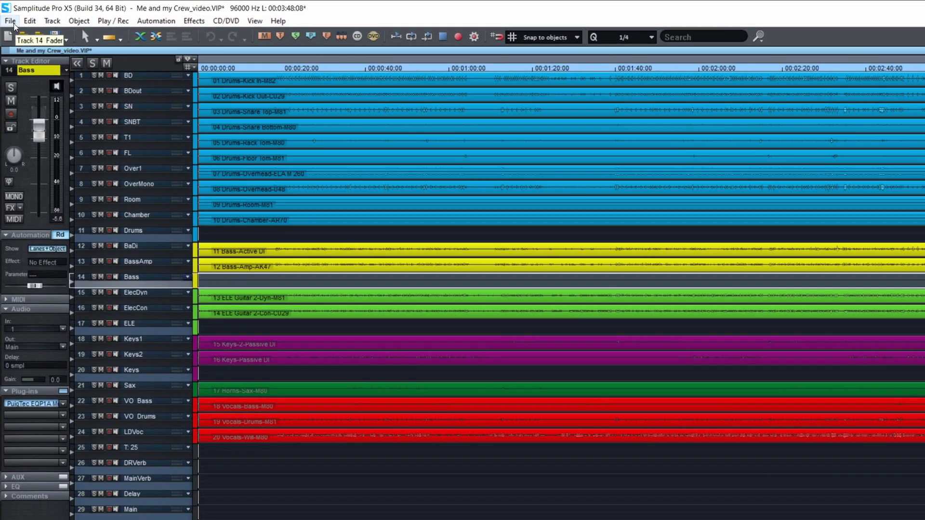
Open the External Effects dialog from File > Project Properties.
click(8, 15)
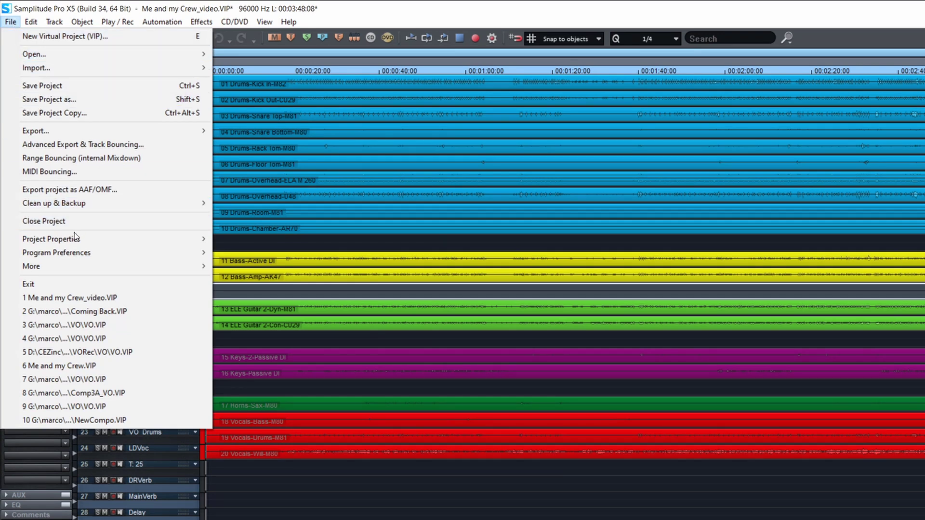
mouse_move(72, 244)
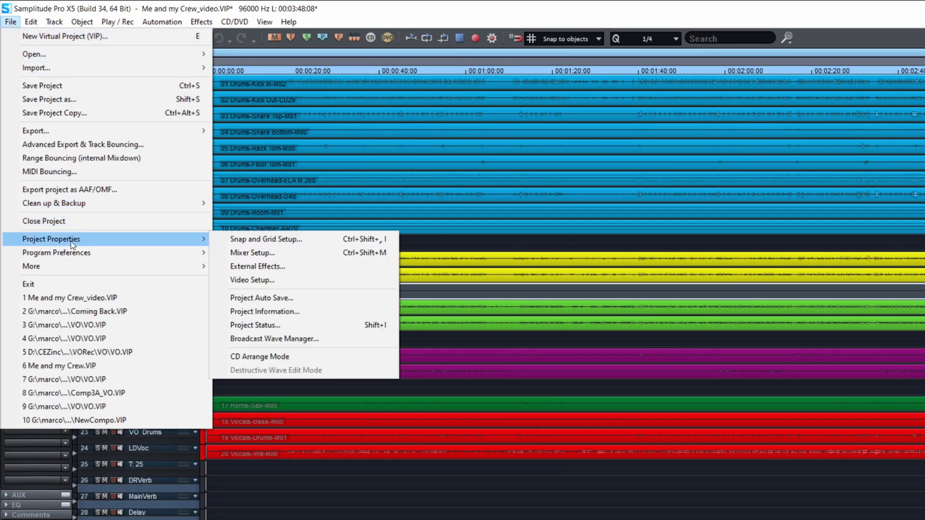
click(273, 266)
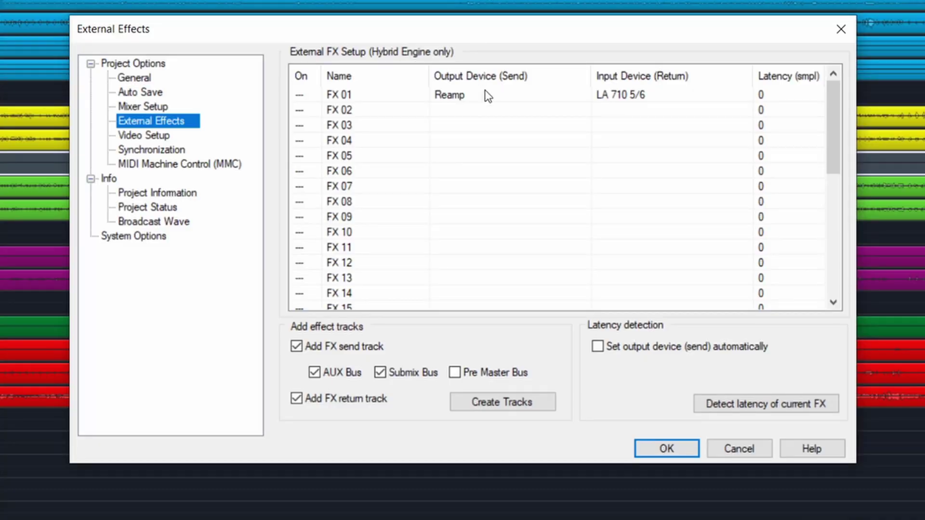
Set FX 01's Output Device (Send) to 3. Reamp.
click(485, 91)
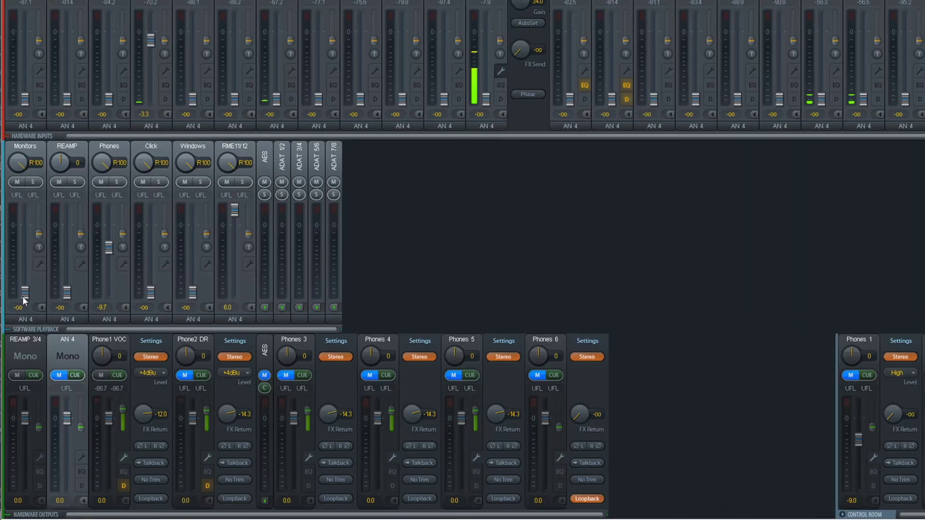
Select the REAMP 3/4 hardware output in TotalMix FX to display its submix.
click(21, 339)
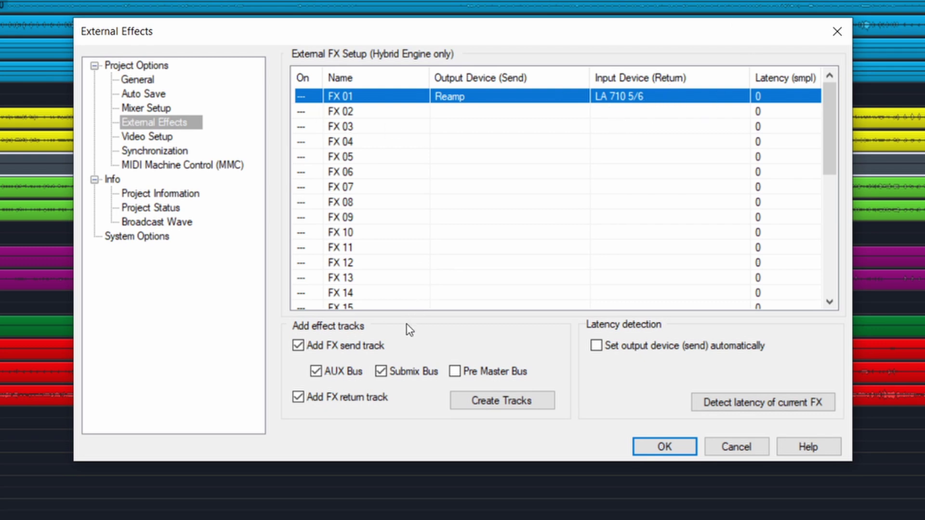
Create the FX 01 Send and Return tracks and confirm the External Effects dialog with OK.
click(509, 406)
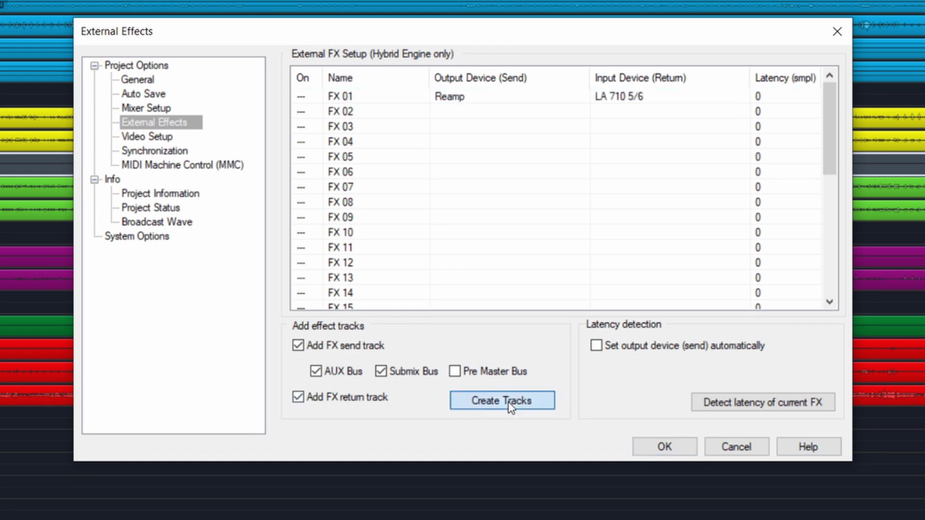
click(675, 447)
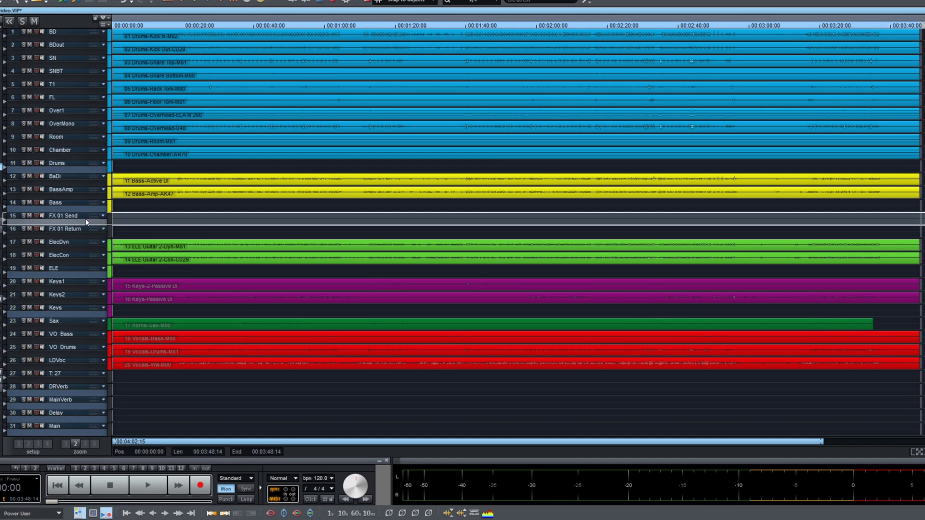
Place FX 01 Send and FX 01 Return at tracks 26 and 27 beside the buses, then show the mixer.
drag(74, 217, 70, 381)
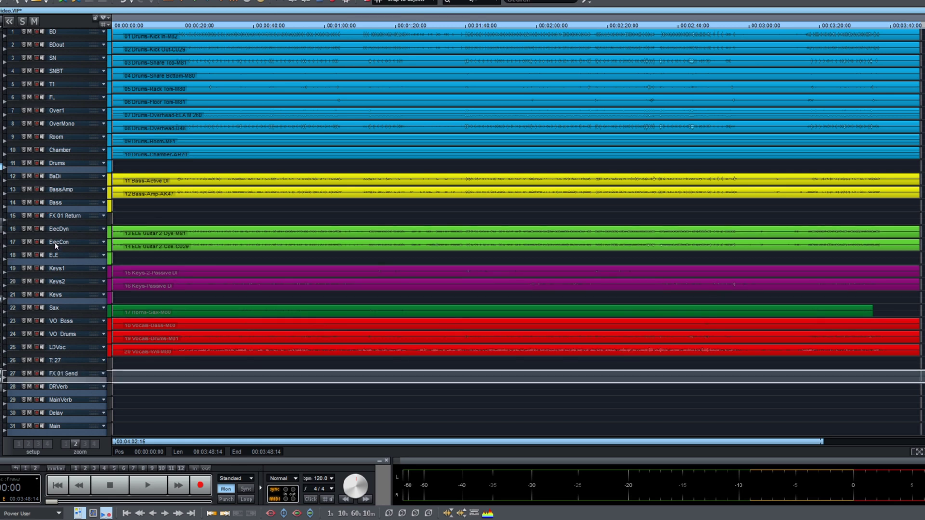
click(73, 216)
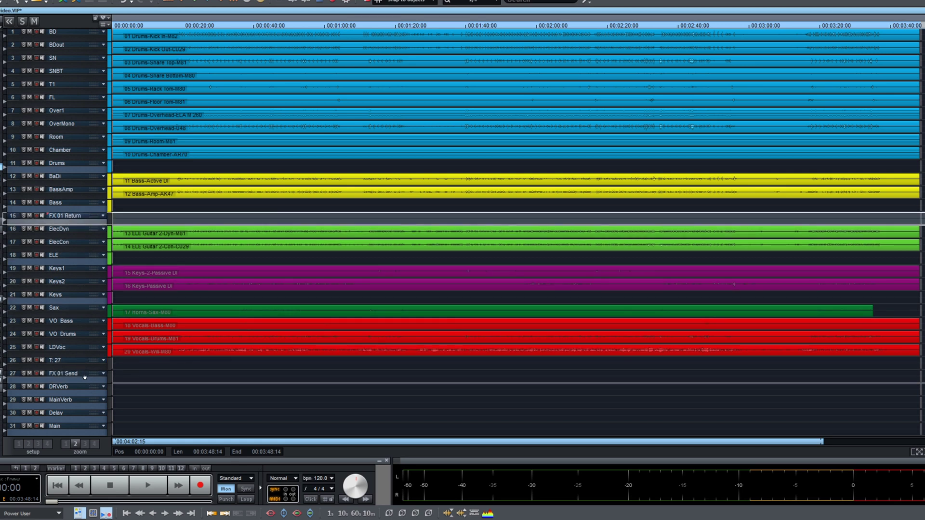
drag(84, 377, 97, 365)
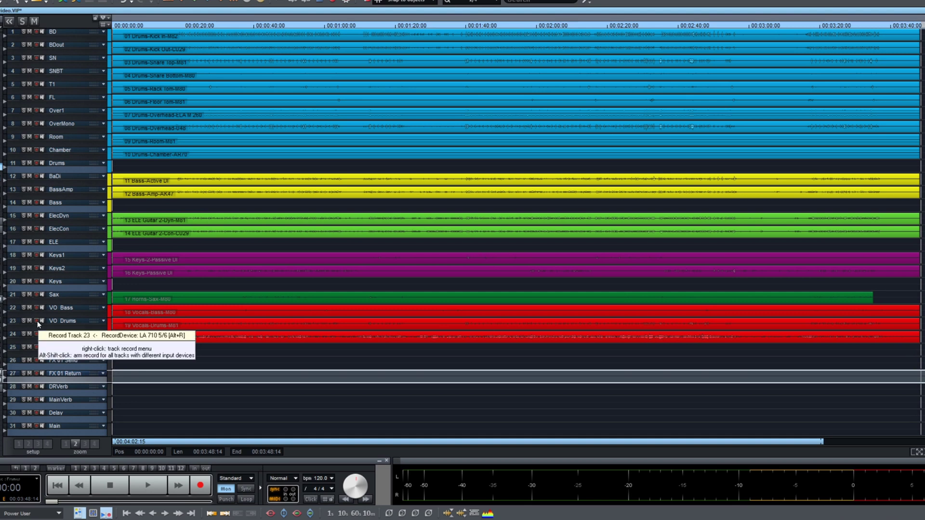
key(m)
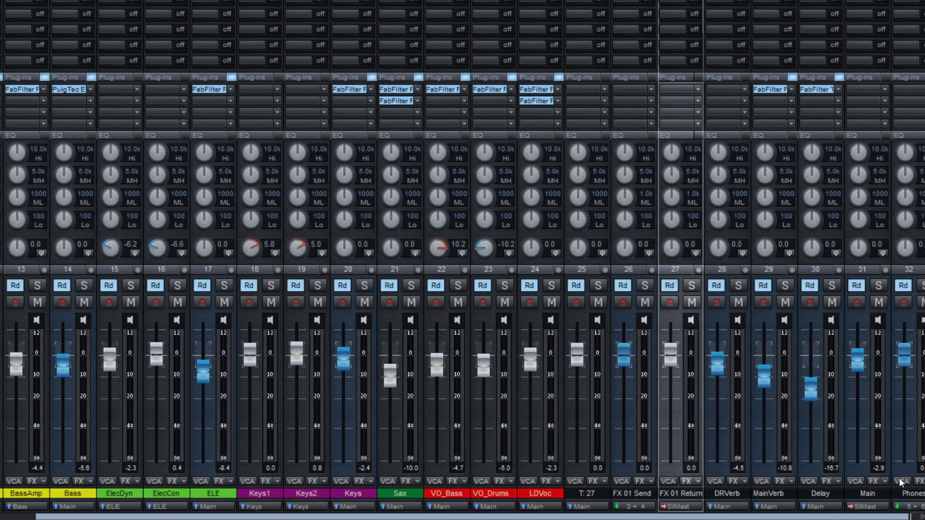
Route the FX 01 Return channel's output to 31: Main.
click(872, 493)
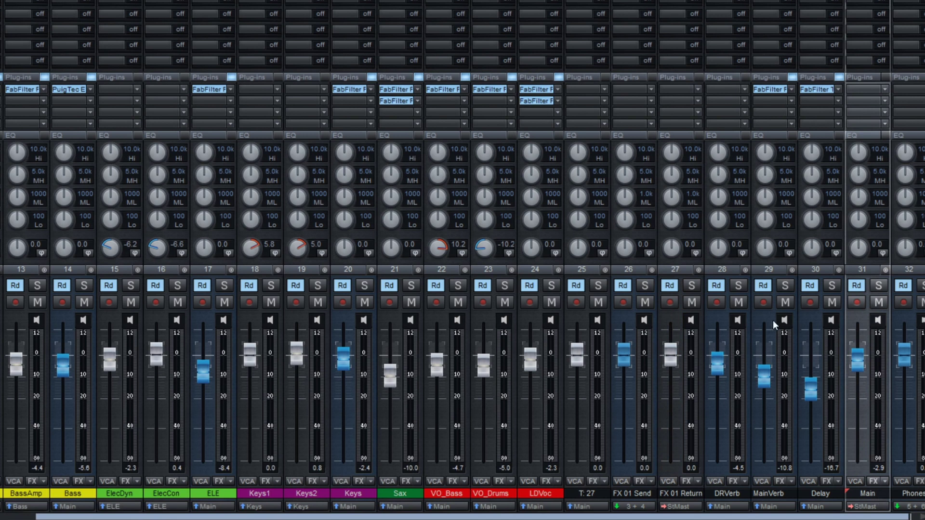
click(680, 507)
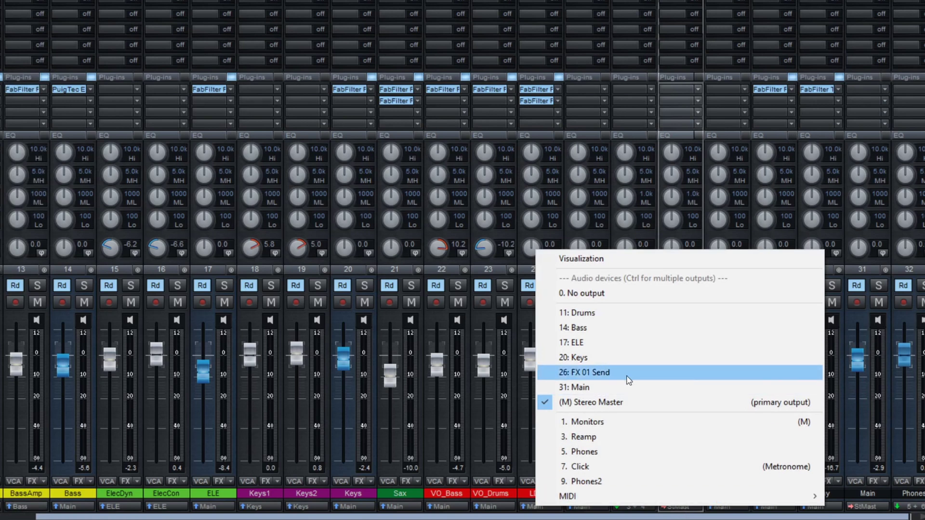
click(619, 388)
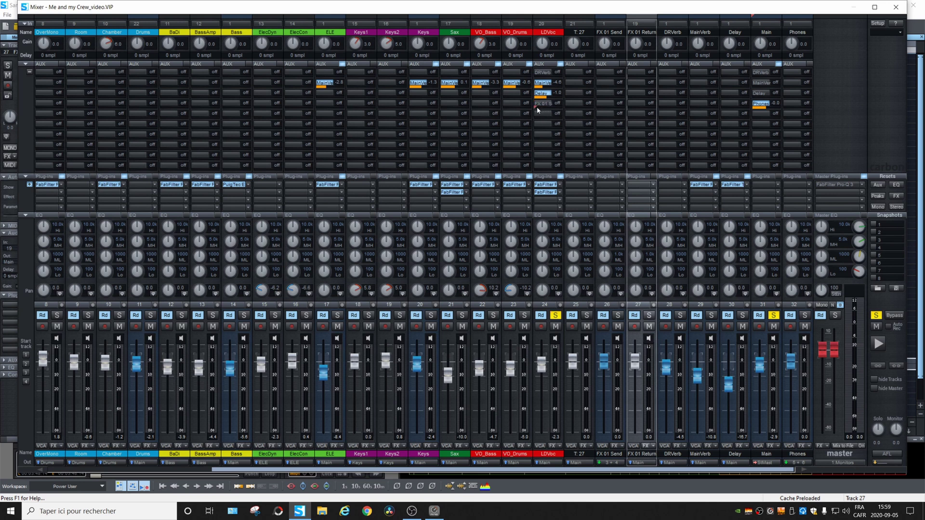
Raise LDVoc's FX 01 aux send to about -1.6 dB and audition it during playback.
drag(538, 110, 549, 112)
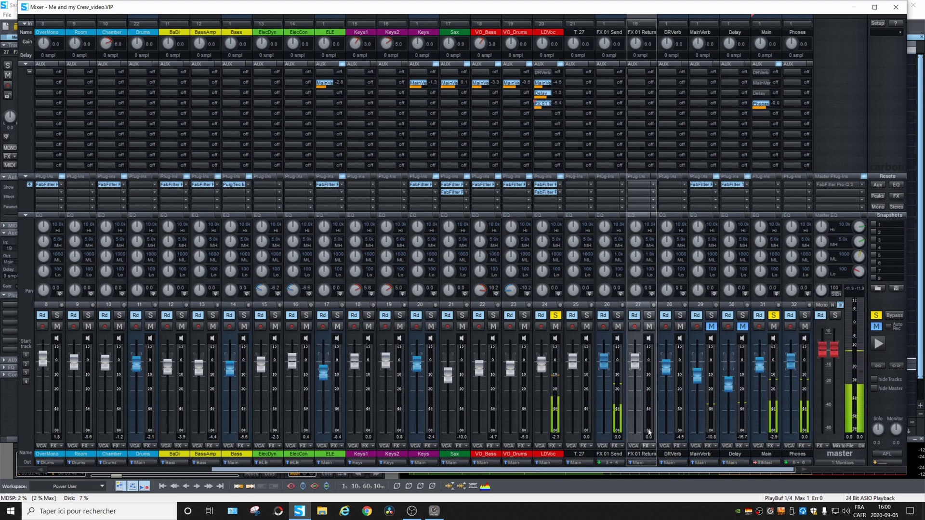
key(space)
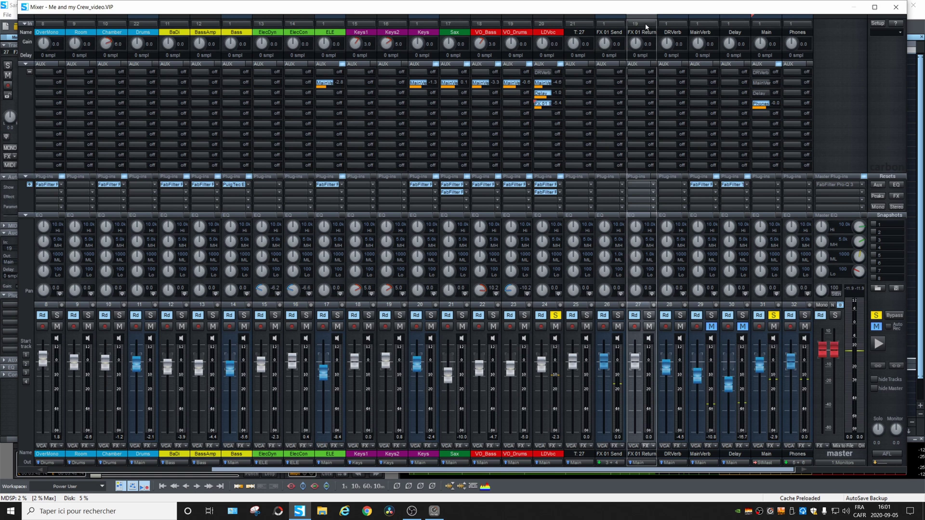
click(644, 23)
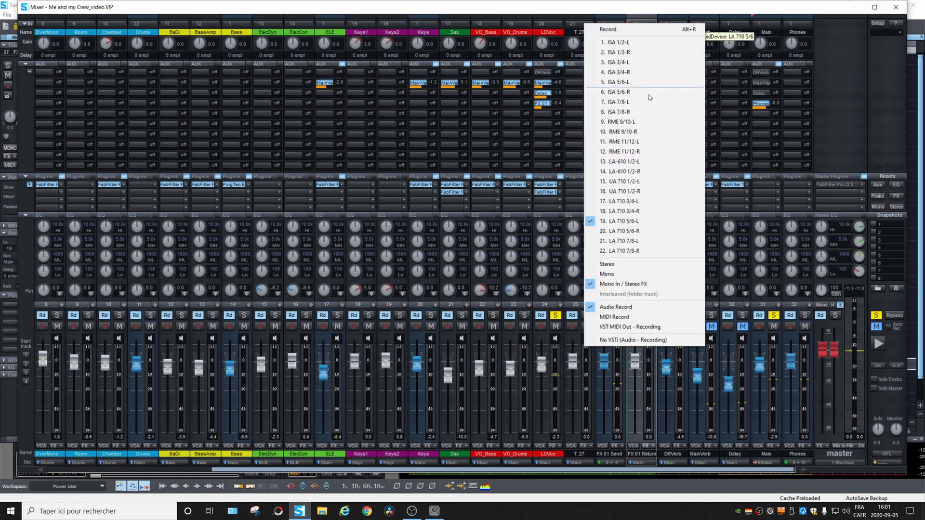
Set FX 01 Return's recording input to 19. LA 710 5/6 and record-arm the track.
click(648, 264)
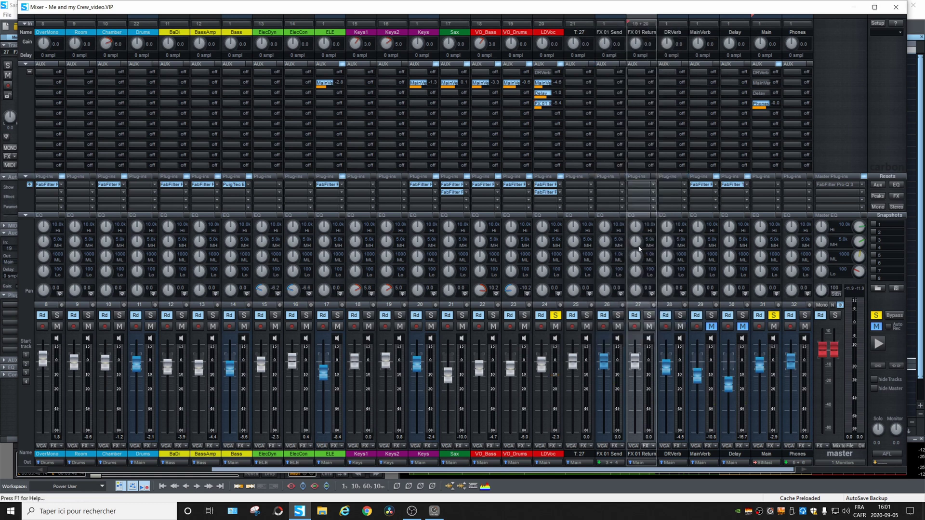
click(640, 31)
click(634, 328)
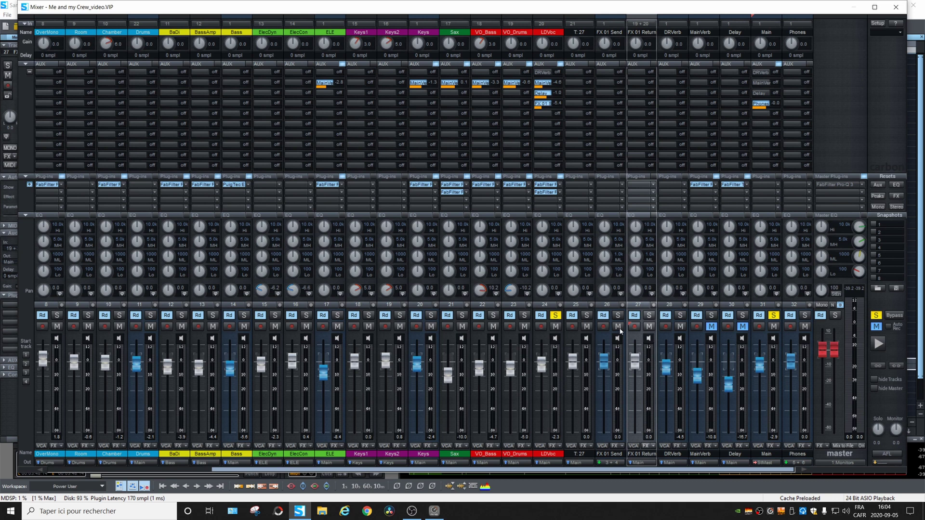
Play the mix with FX 01 Return soloed and pull its fader down slightly.
key(space)
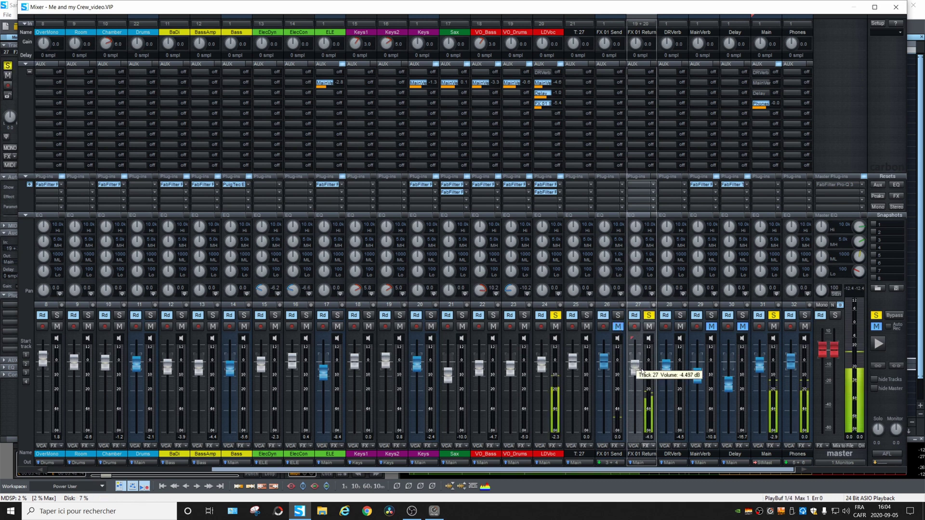
drag(638, 373, 638, 381)
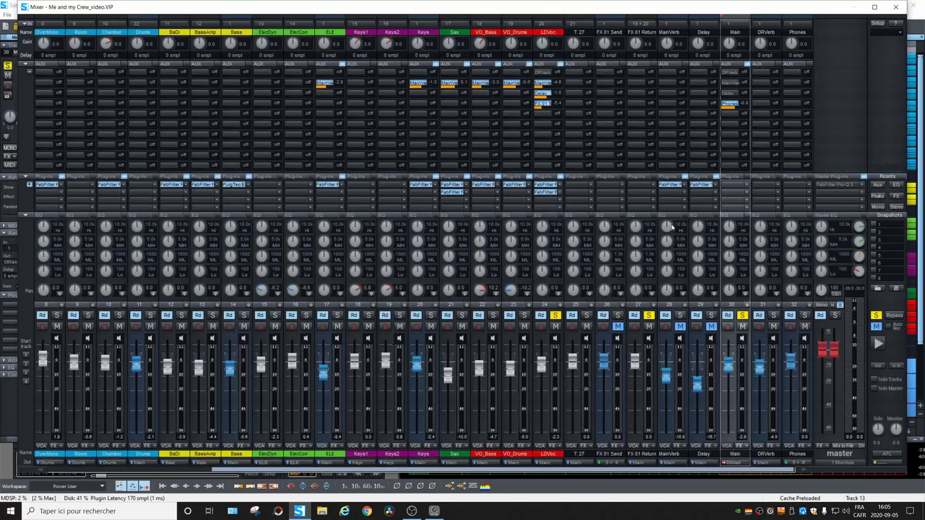
key(space)
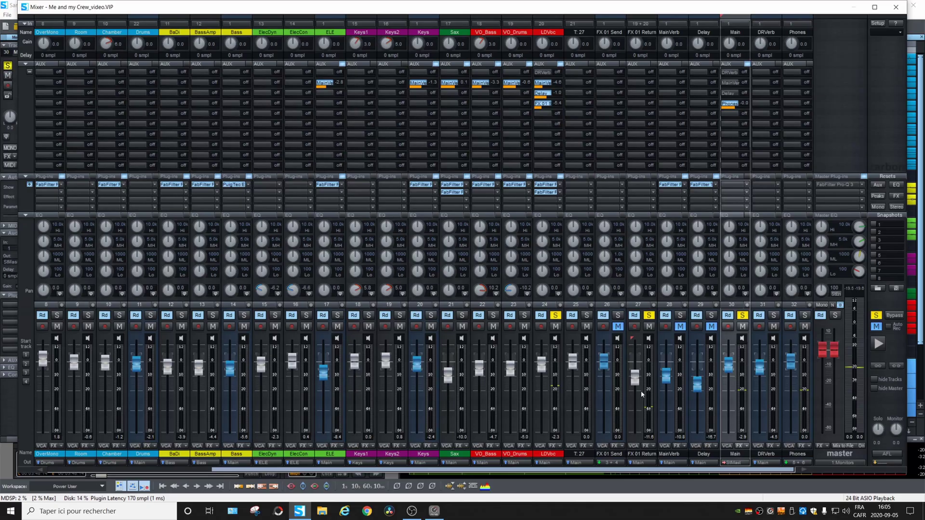
Clear all solos, start full-mix playback and raise the FX 01 Return fader.
click(876, 315)
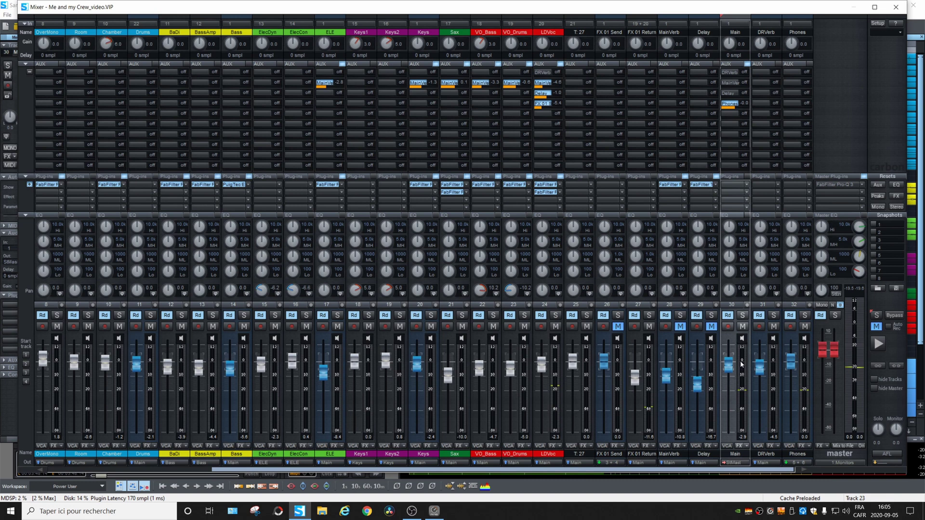
key(space)
drag(638, 382, 639, 366)
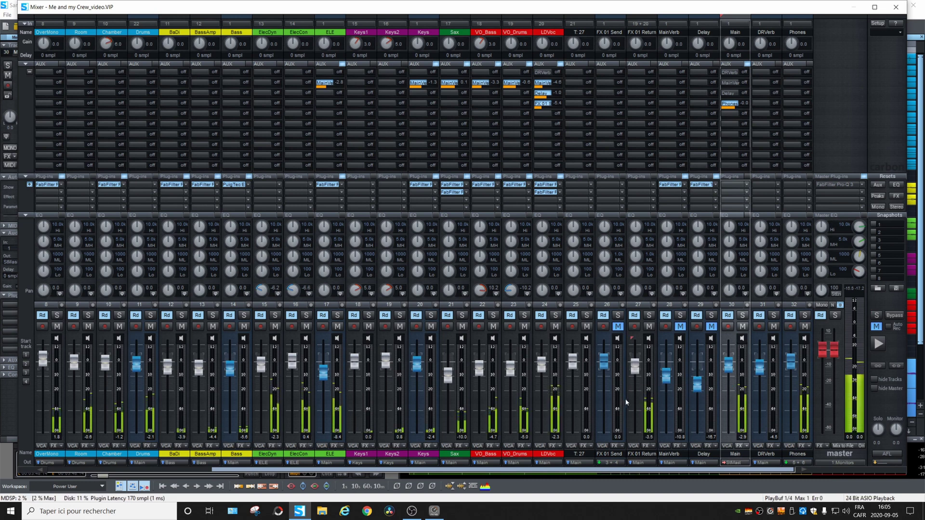
Compare the mix with the FX 01 Return muted and unmuted, then stop with it muted.
click(649, 326)
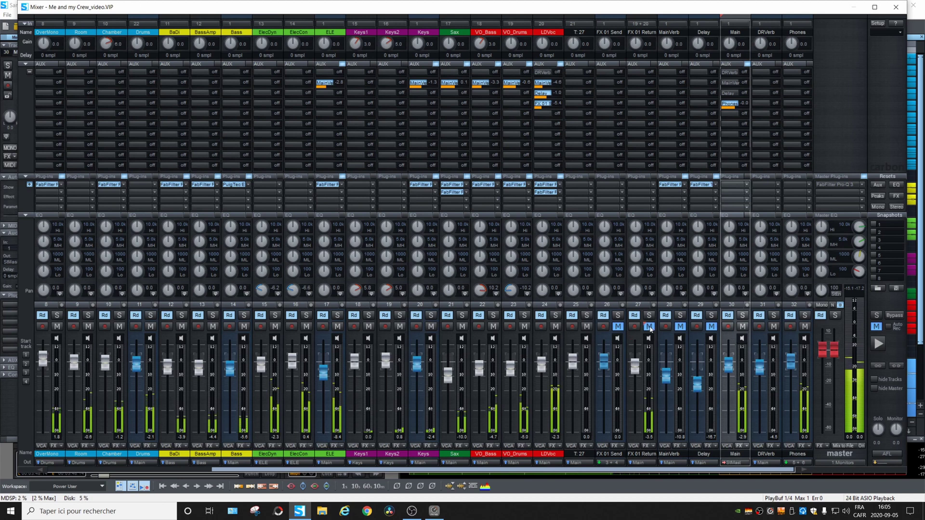
click(649, 327)
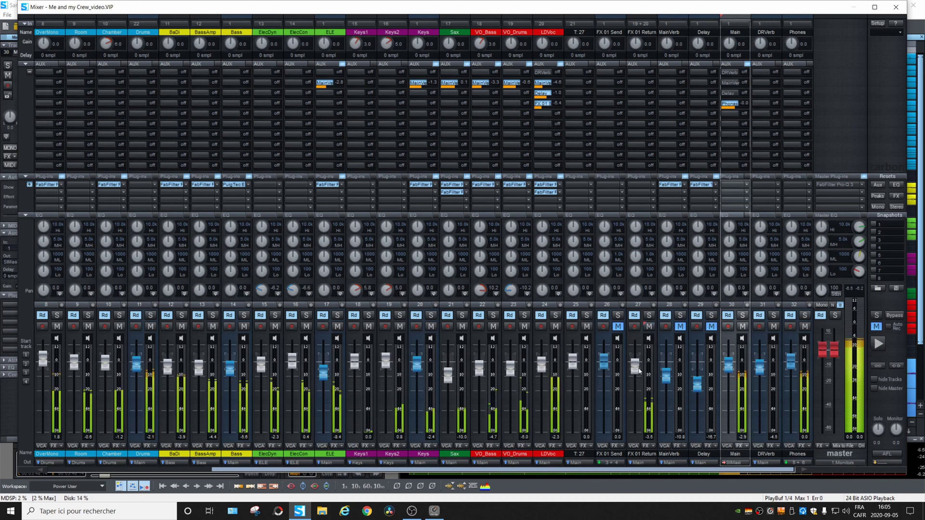
drag(640, 371, 639, 377)
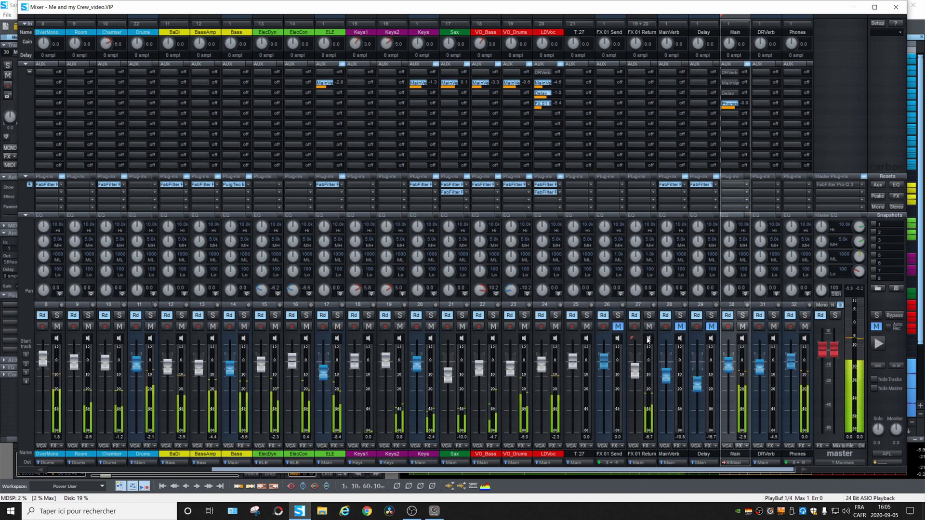
click(649, 326)
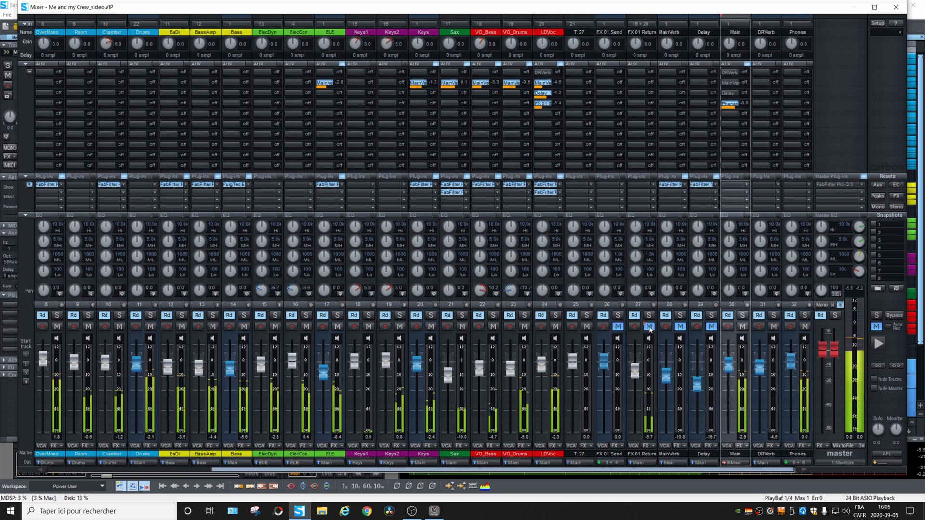
click(649, 326)
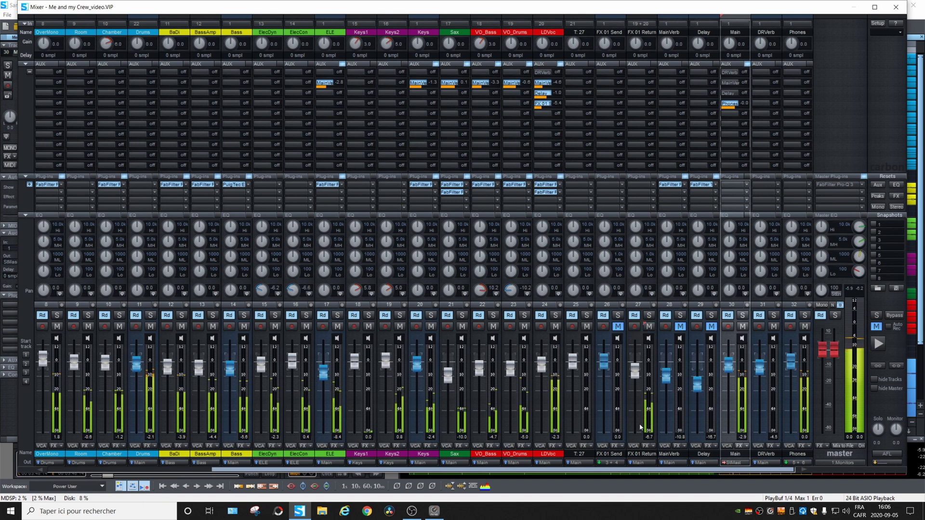
click(649, 326)
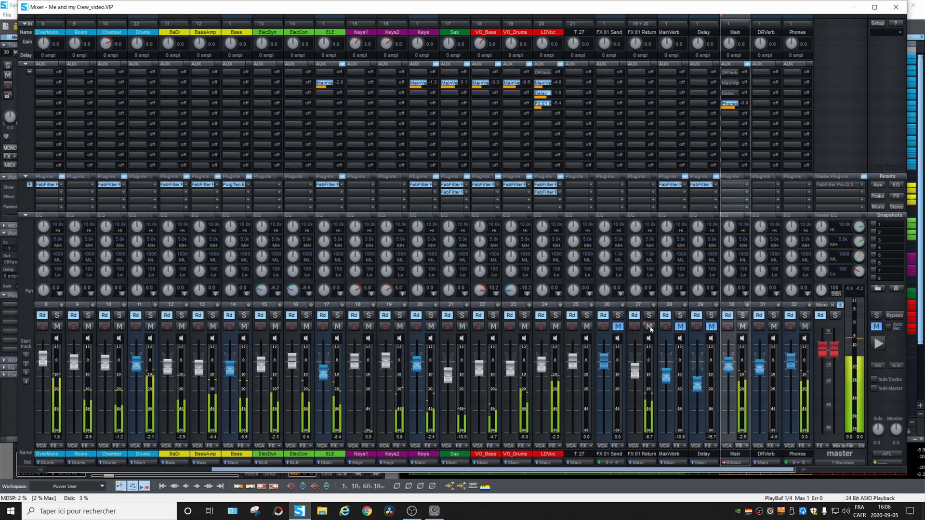
key(space)
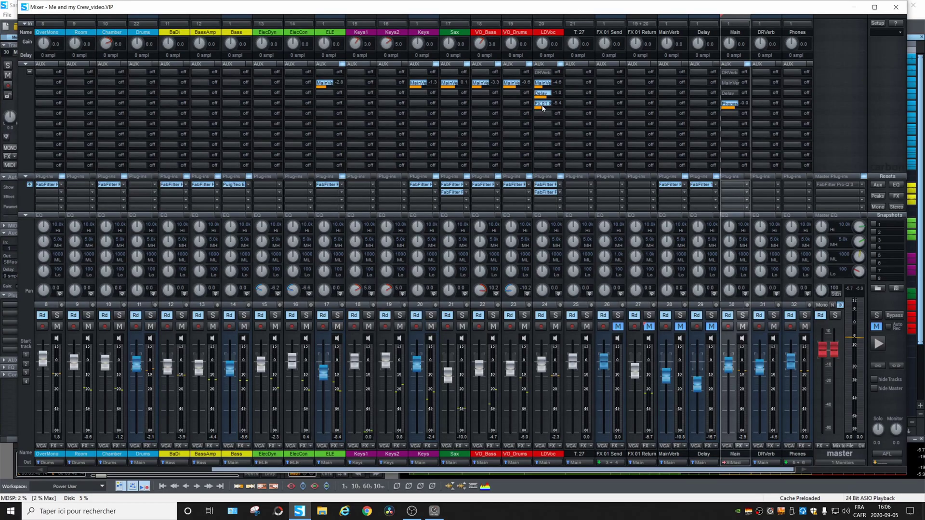
Turn LDVoc's aux send off and route the Drums and Sax channels to FX 01 Send.
drag(543, 109, 527, 111)
scroll(436, 469, left, 6)
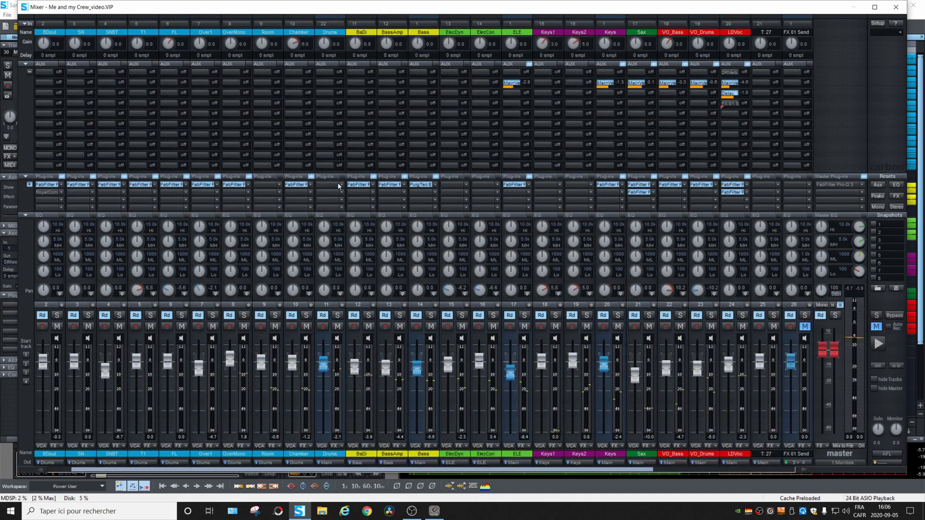
click(330, 79)
drag(632, 77, 647, 81)
drag(589, 473, 723, 463)
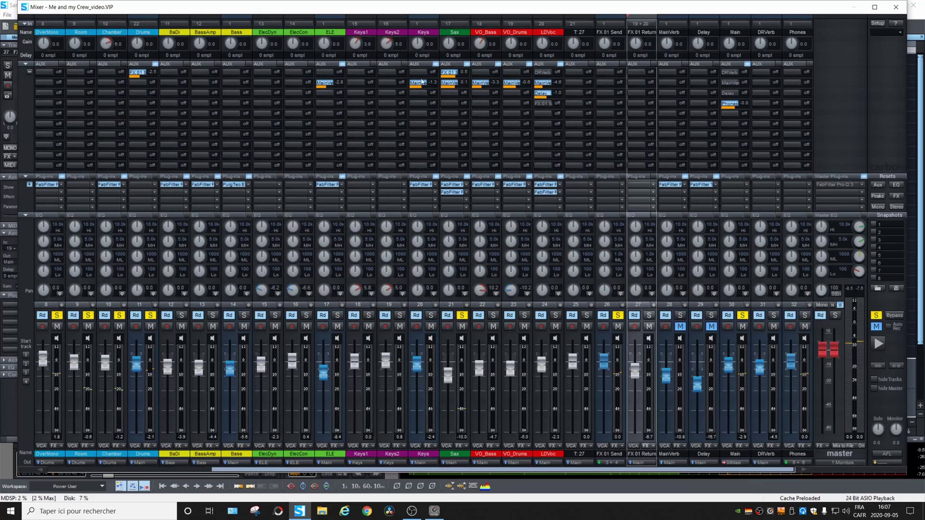
Enable FX 01 Send aux sends on Keys and ELE and start playback to check them.
click(417, 75)
drag(320, 72, 331, 83)
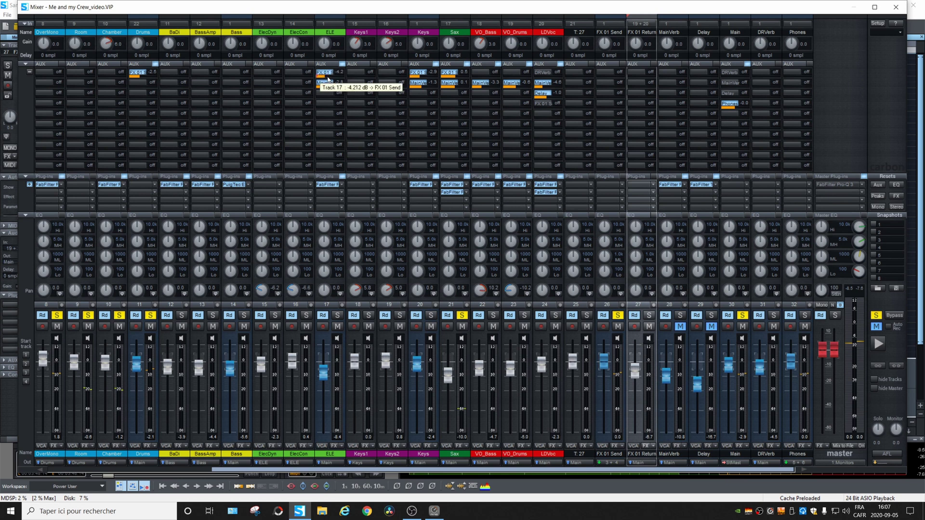
key(space)
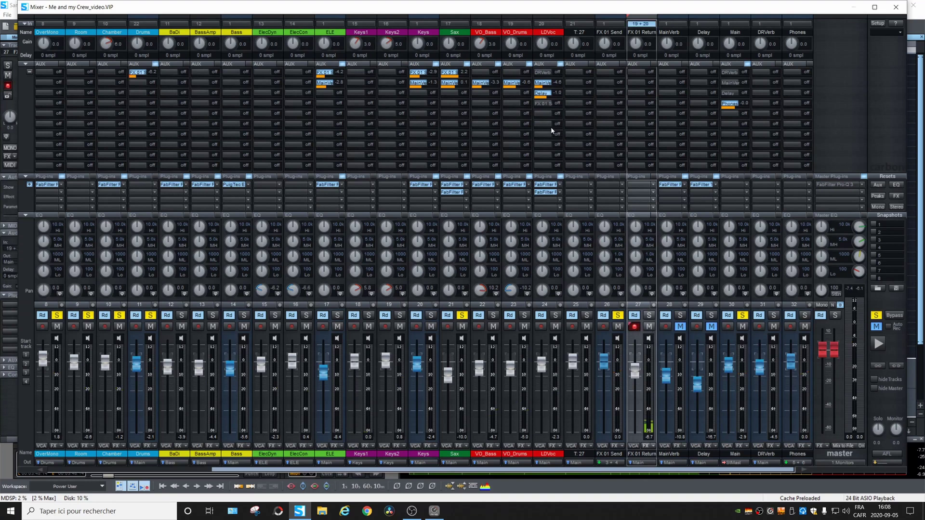
Record the reamped signal, then mute FX 01 Send and play back with the Return near -5.5 dB.
key(space)
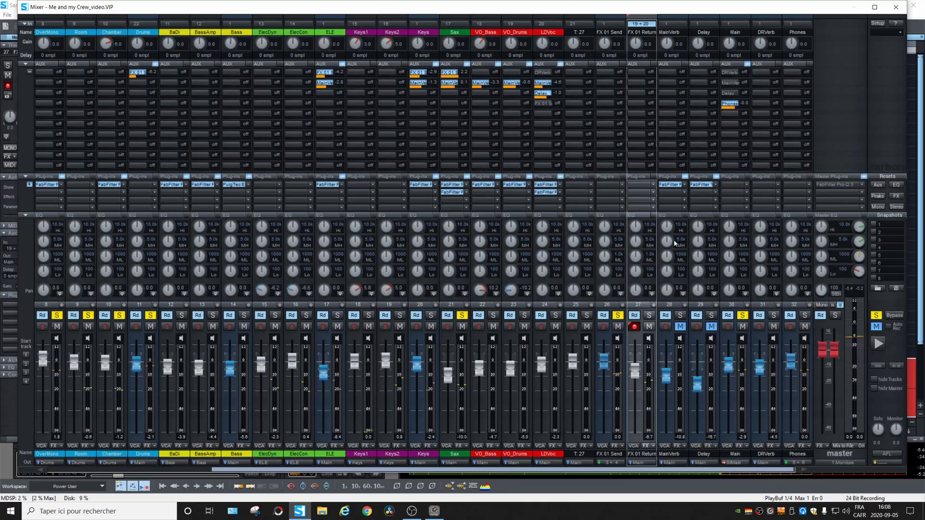
click(618, 326)
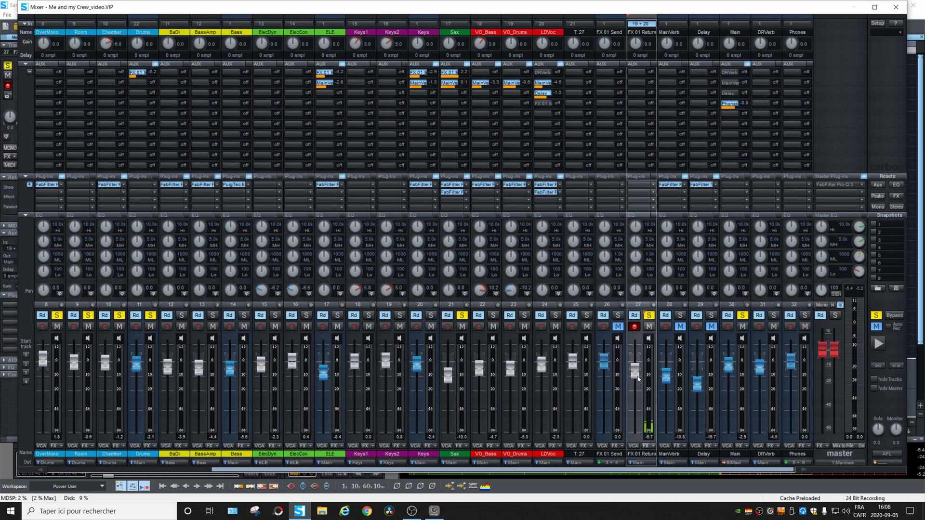
key(space)
mouse_move(639, 380)
mouse_down()
mouse_move(643, 436)
mouse_move(647, 375)
mouse_up()
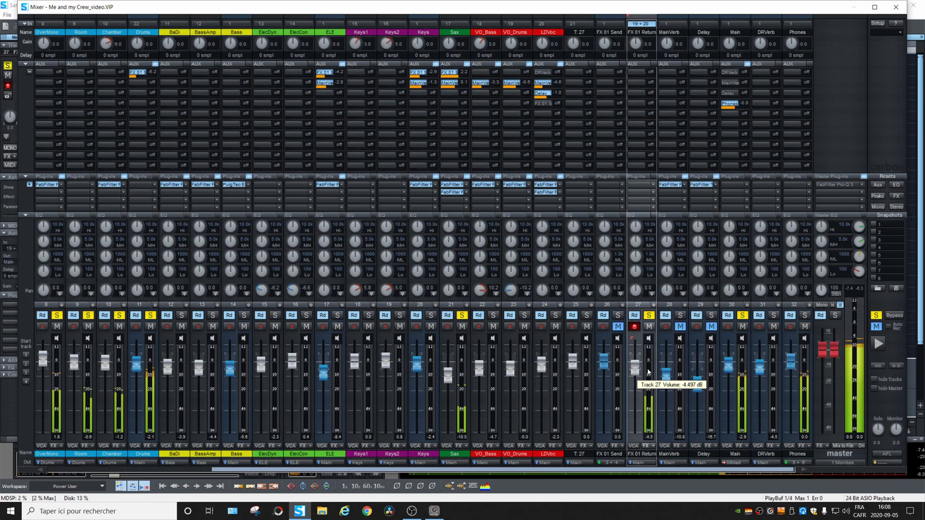
drag(648, 372, 649, 381)
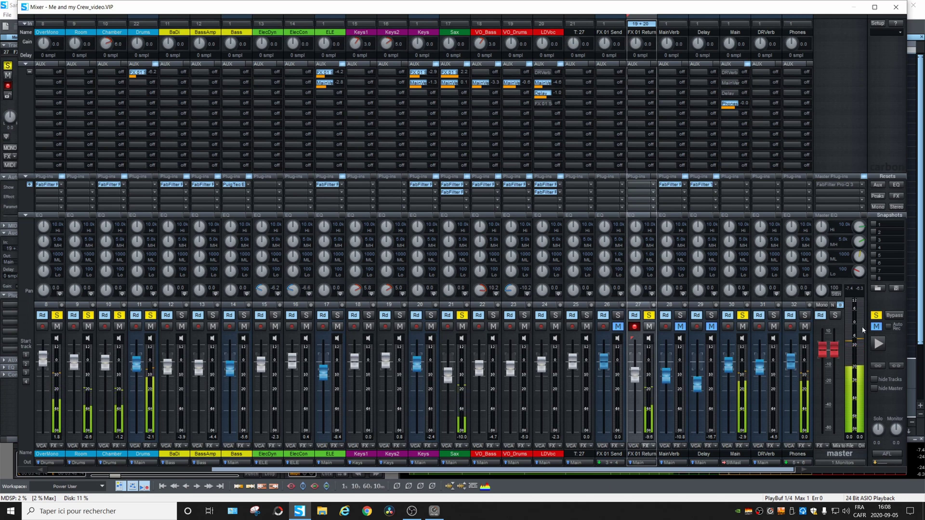
Clear all solos, set the FX 01 Return to about -6.1 dB, and unmute Delay and MainVerb.
click(876, 315)
drag(636, 376, 640, 372)
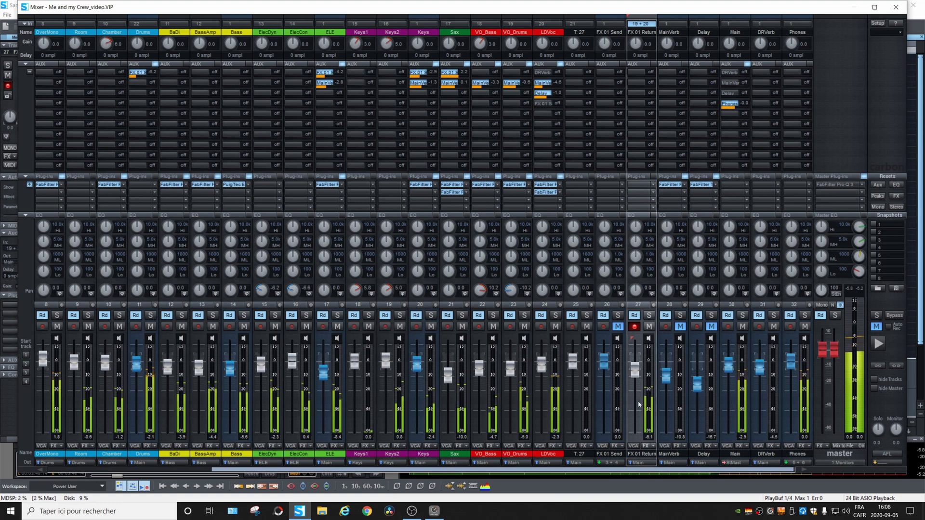
click(710, 327)
click(680, 327)
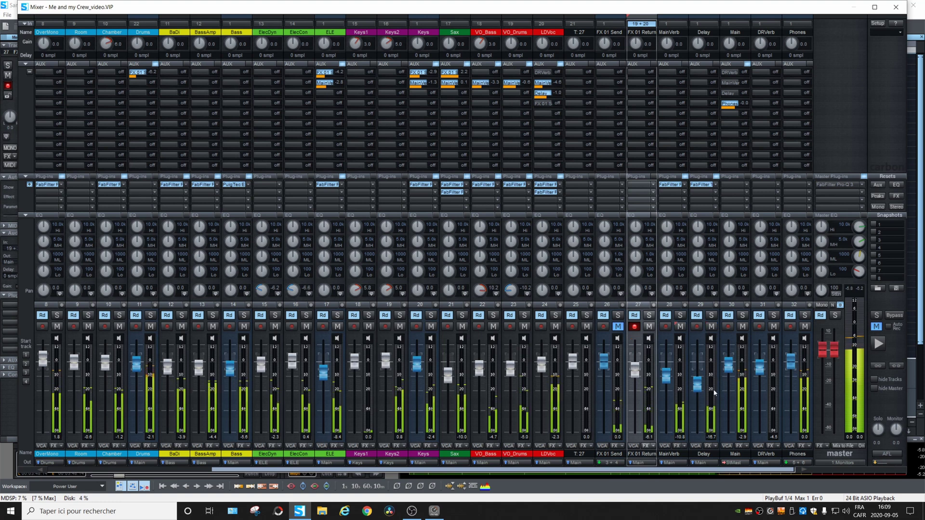